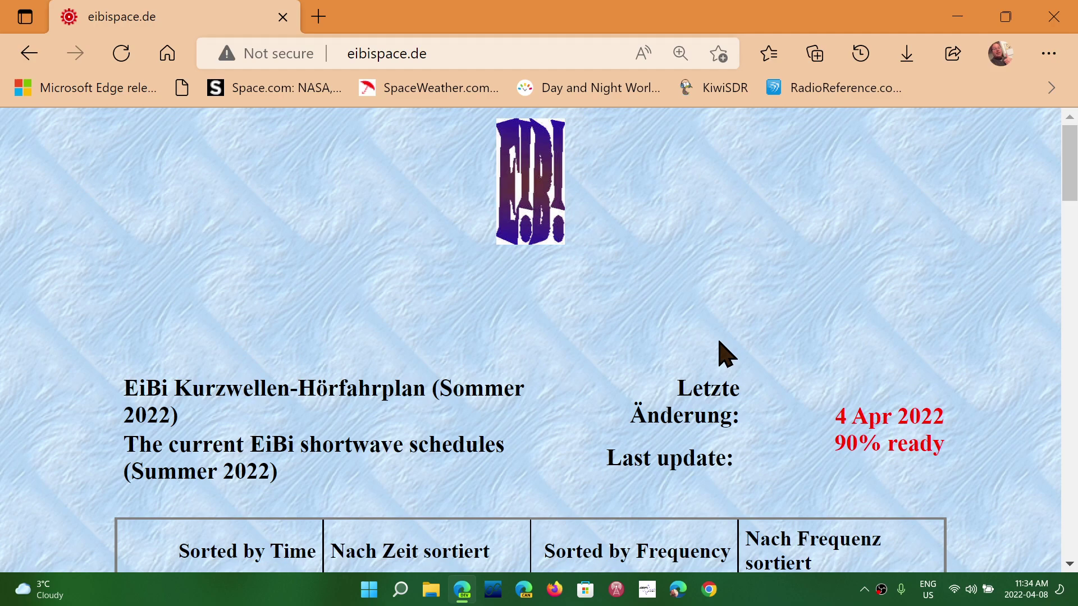
scroll(720, 345, down, 4)
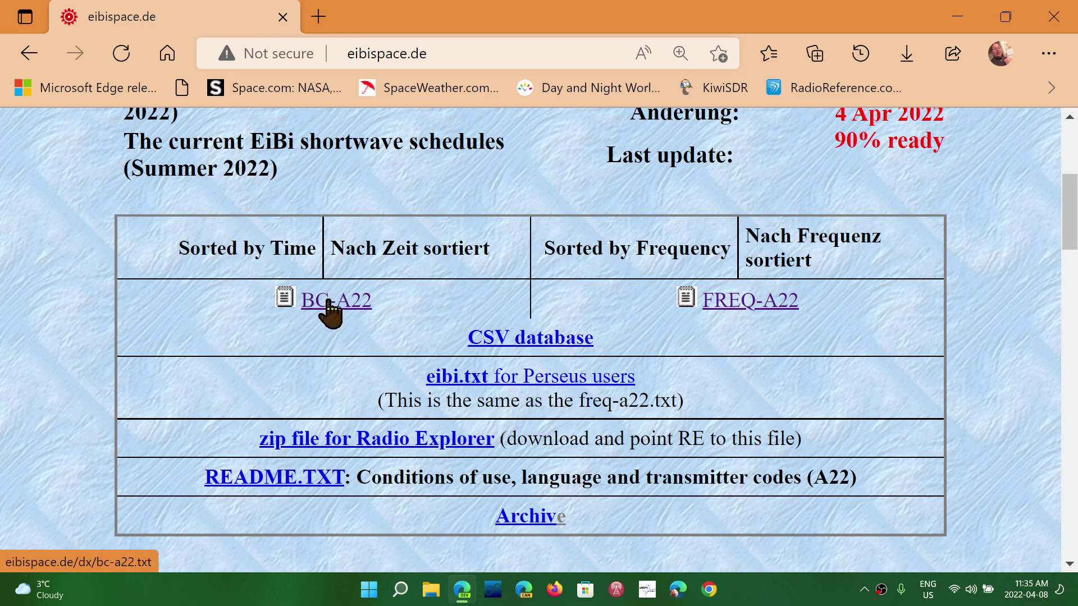
Open the FREQ-A22 frequency schedule in a new tab and load BC-A22 in this one
right_click(746, 313)
click(832, 210)
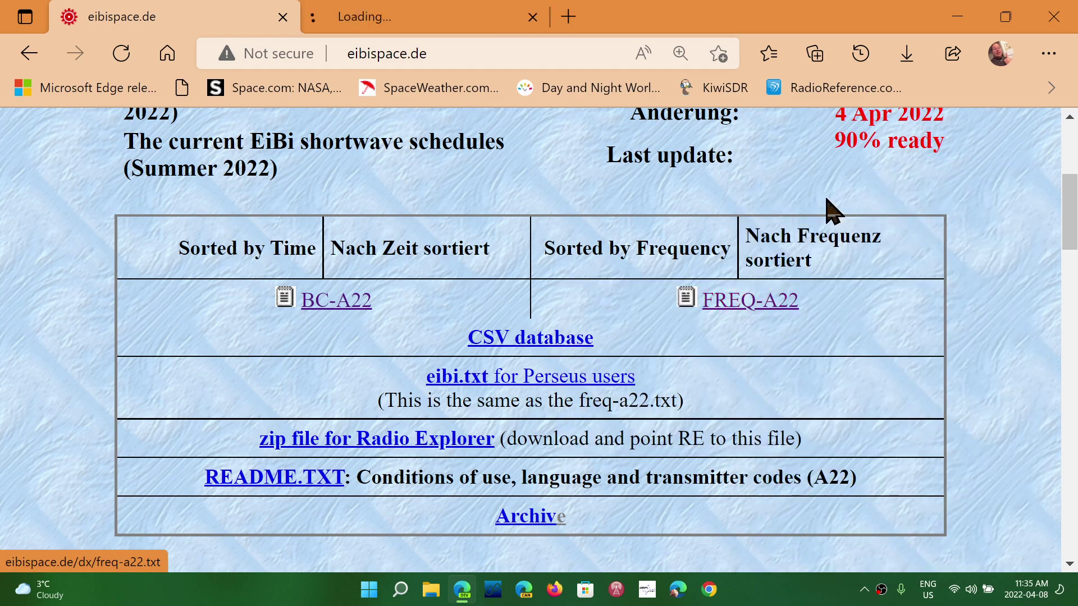
click(336, 301)
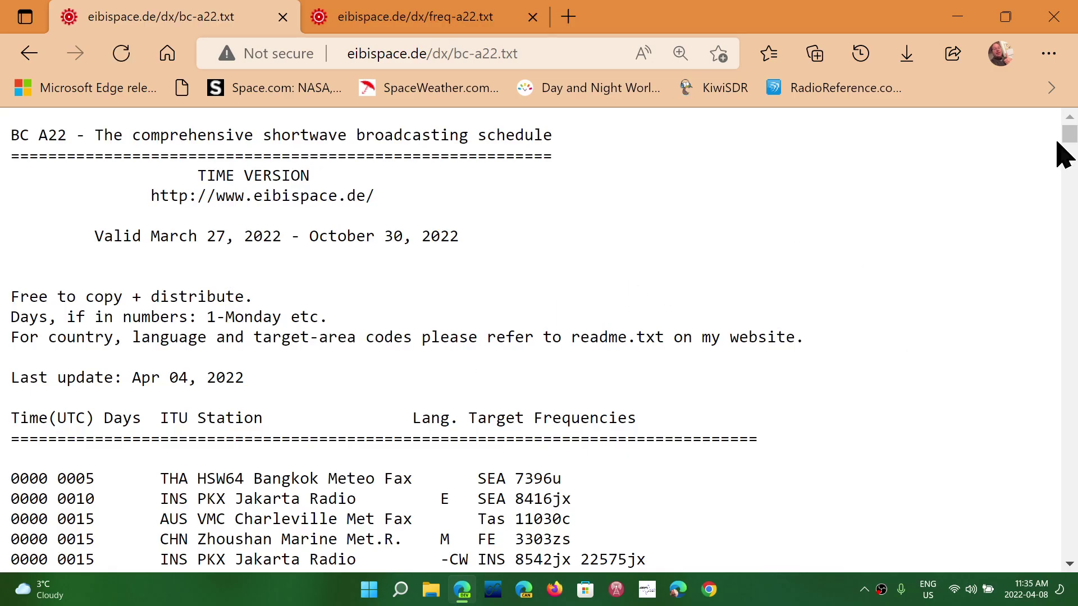
mouse_move(1069, 136)
mouse_down()
mouse_move(1055, 428)
mouse_move(1063, 418)
mouse_up()
scroll(909, 392, down, 10)
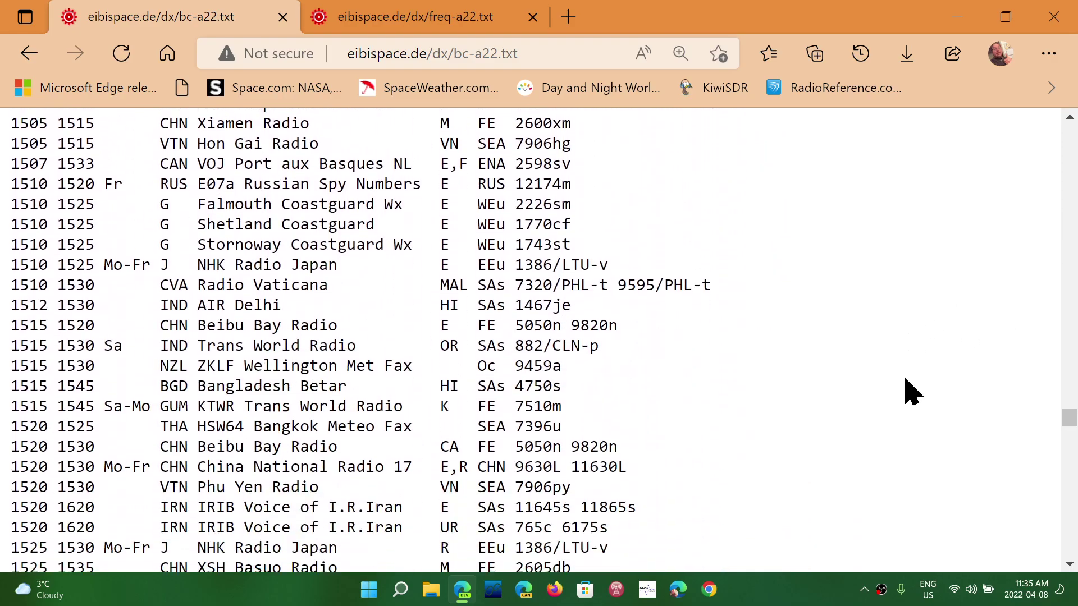
scroll(912, 392, down, 5)
scroll(912, 392, down, 5)
scroll(912, 392, down, 8)
scroll(912, 392, down, 5)
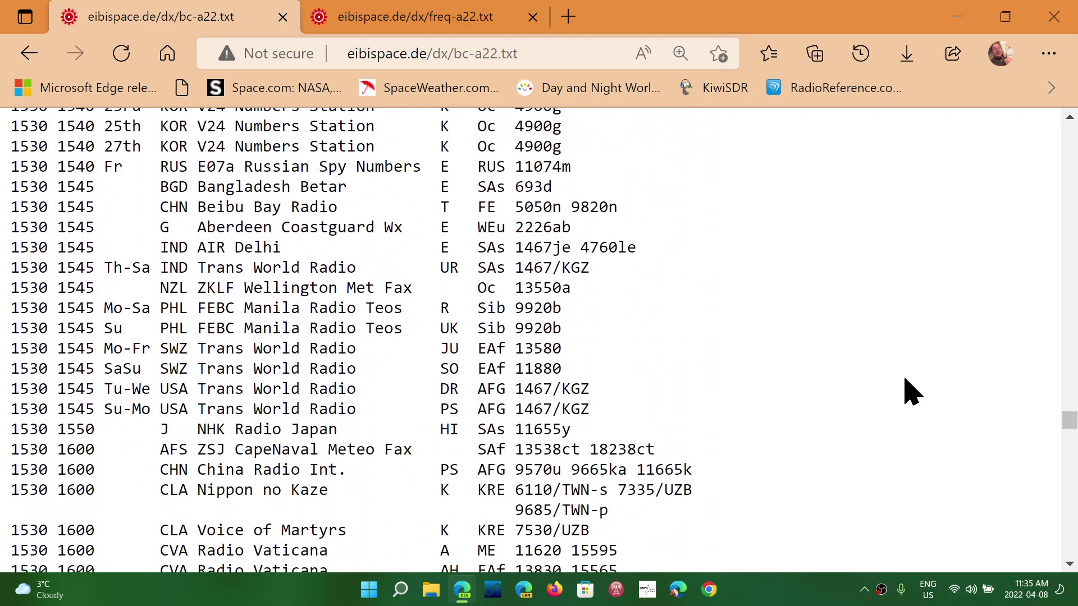
scroll(912, 392, down, 4)
scroll(912, 391, down, 4)
scroll(912, 391, down, 3)
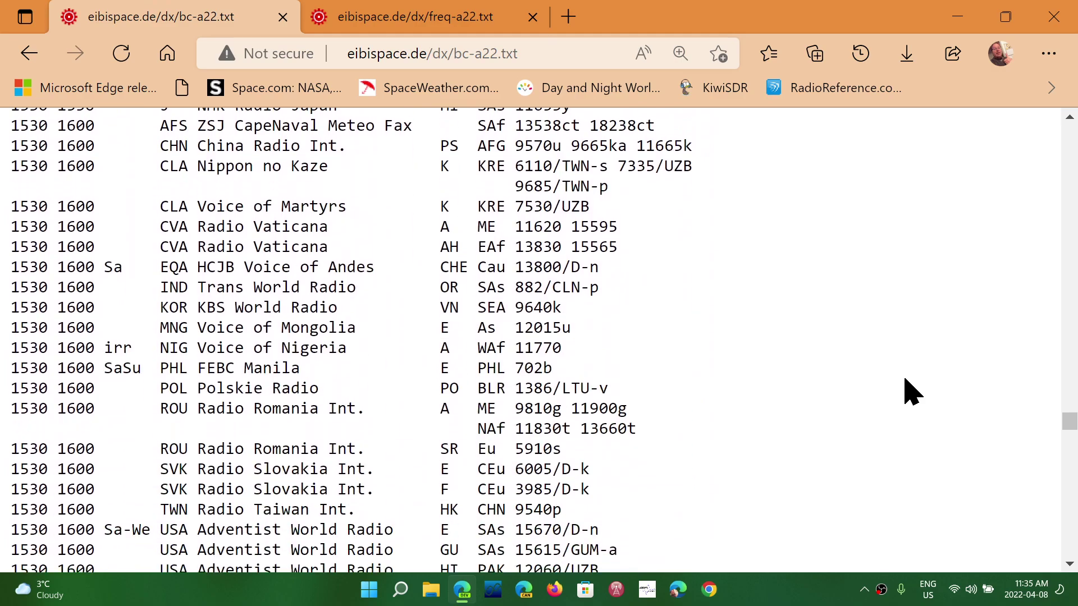
In the freq-a22.txt schedule, find the 15770 kHz entries, then the 15140 kHz entries
click(393, 17)
scroll(611, 337, down, 5)
scroll(612, 337, down, 3)
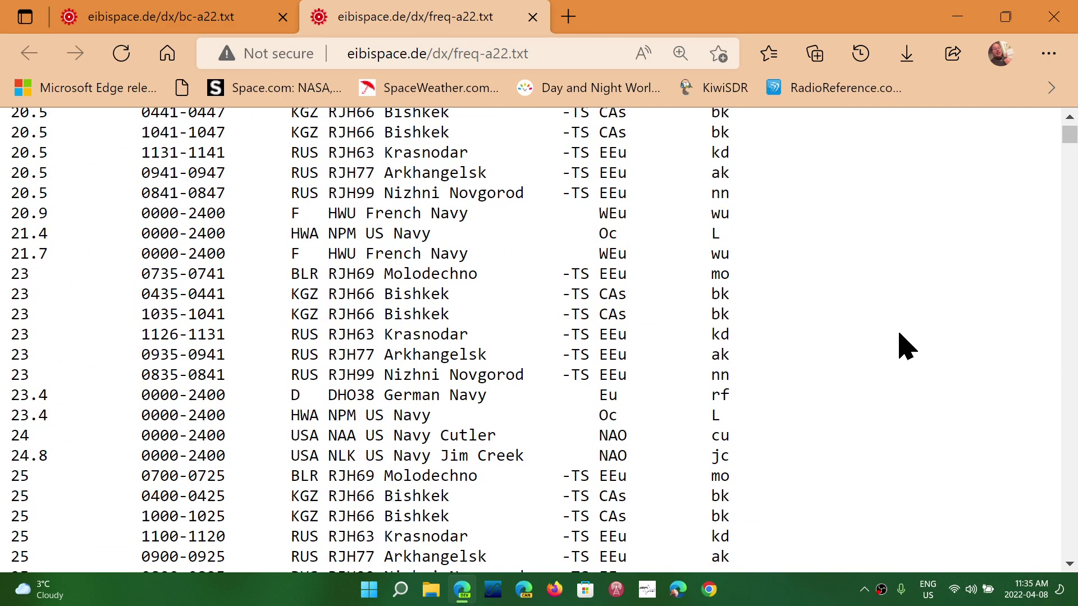
key(ctrl+f)
text(15)
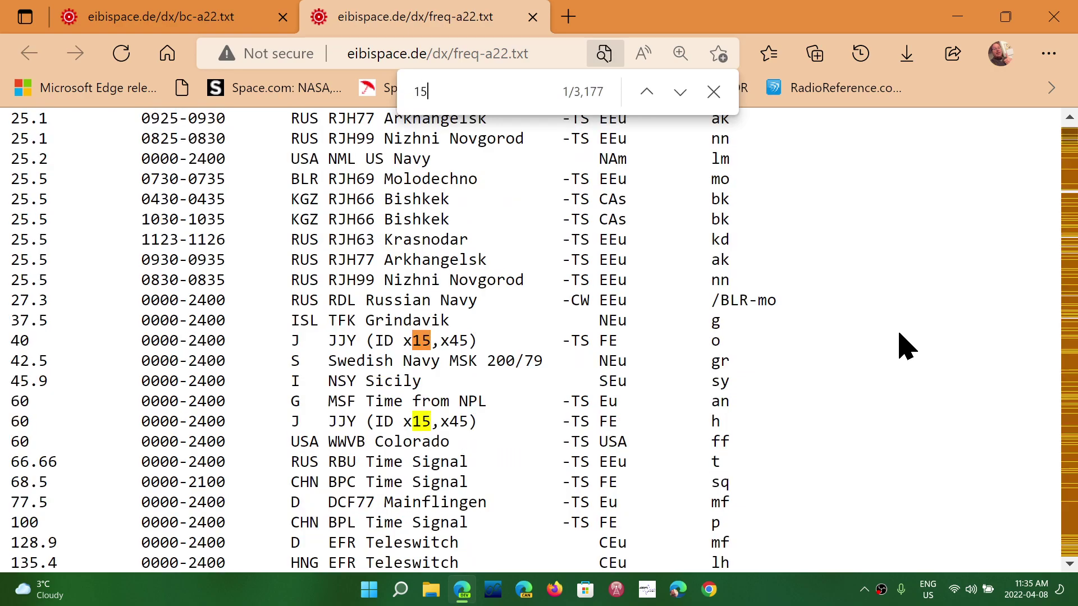
text(770)
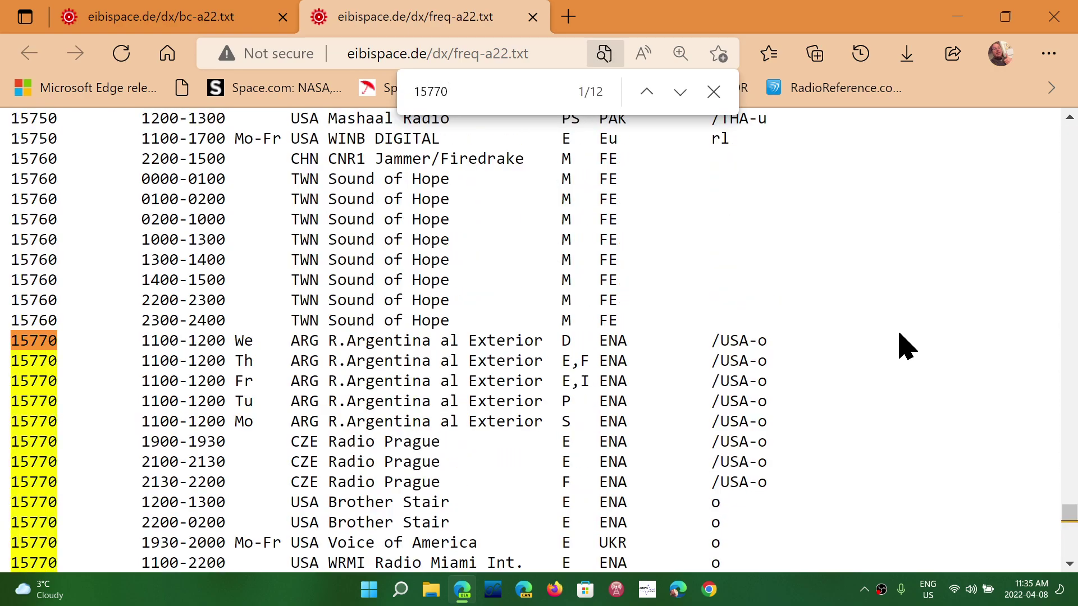
scroll(906, 347, down, 1)
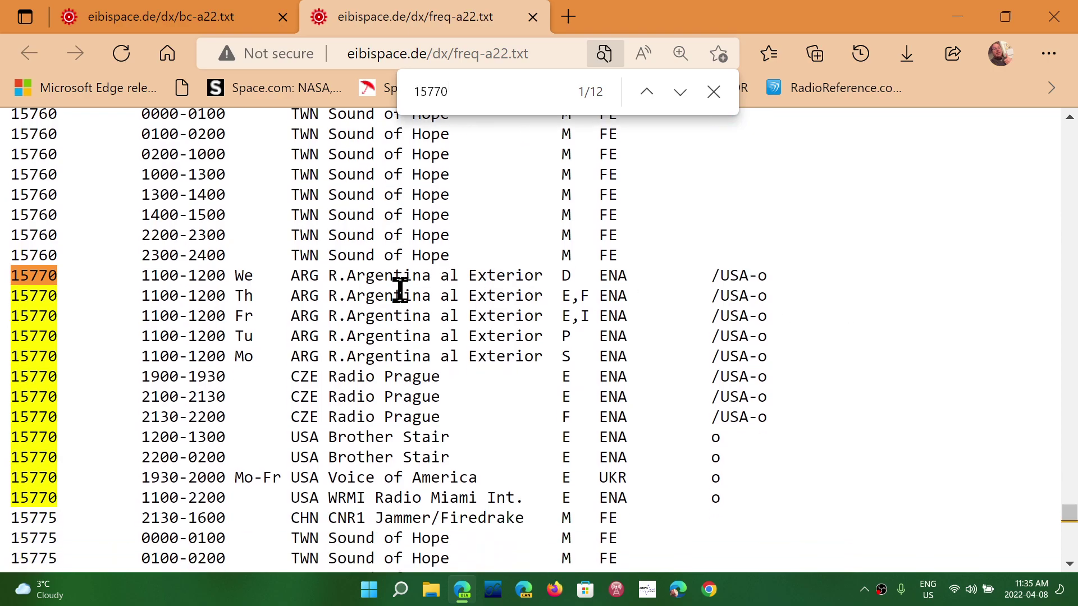
scroll(402, 290, down, 2)
scroll(401, 291, down, 1)
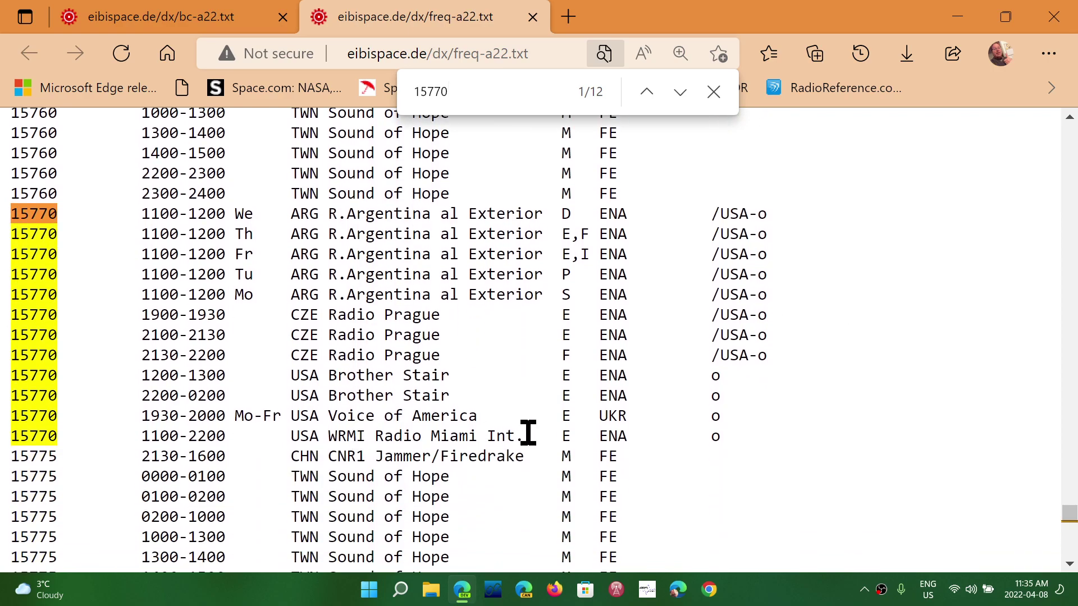
scroll(811, 443, up, 3)
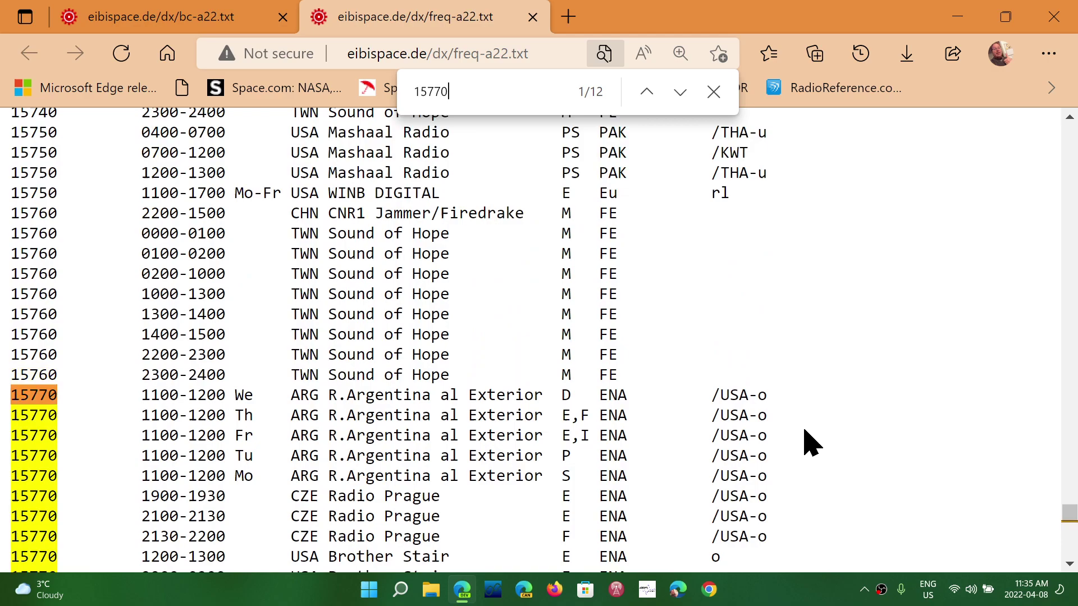
scroll(811, 443, up, 1)
key(BackSpace)
key(BackSpace)
key(BackSpace)
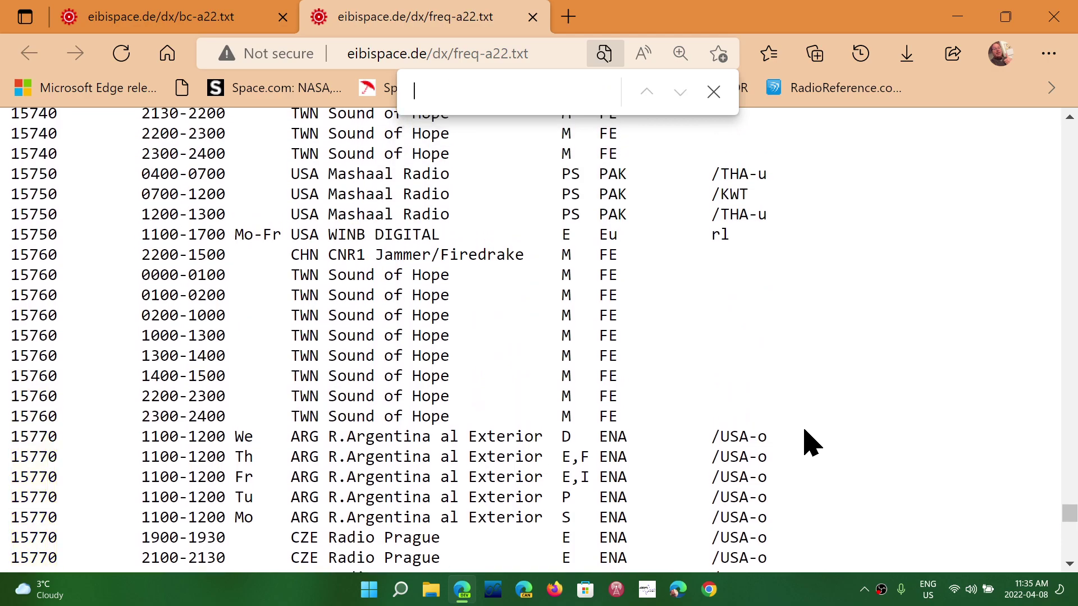
text(1)
key(BackSpace)
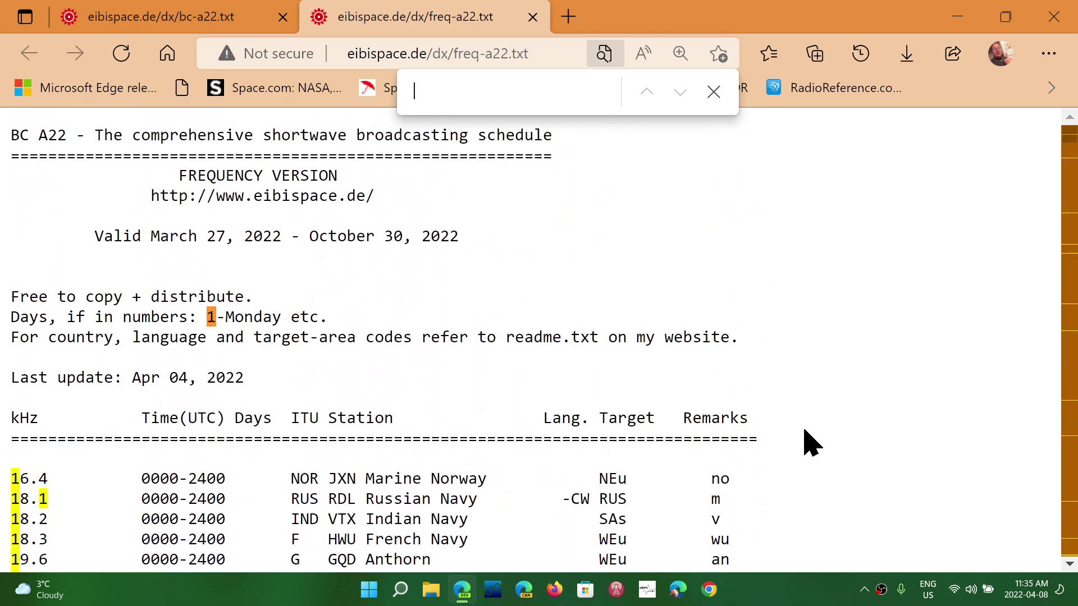
text(1514)
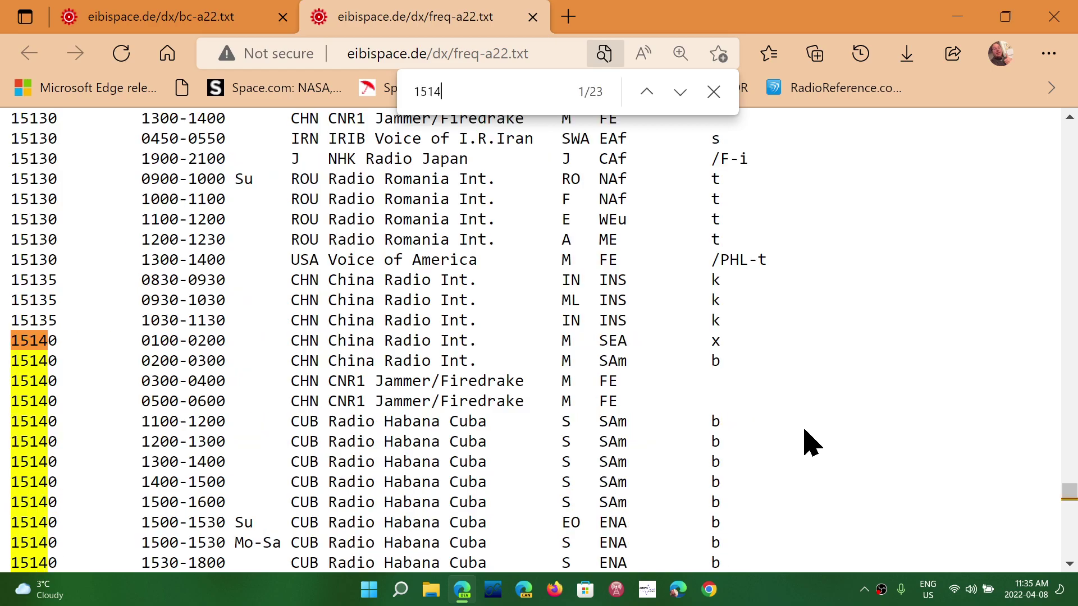
text(0)
scroll(809, 496, down, 3)
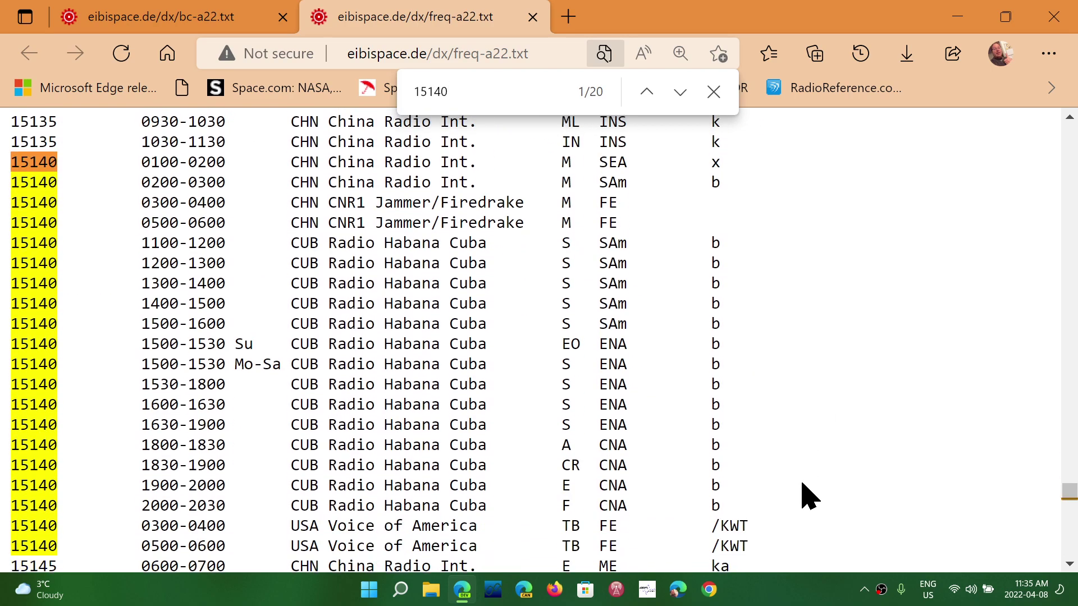
click(714, 91)
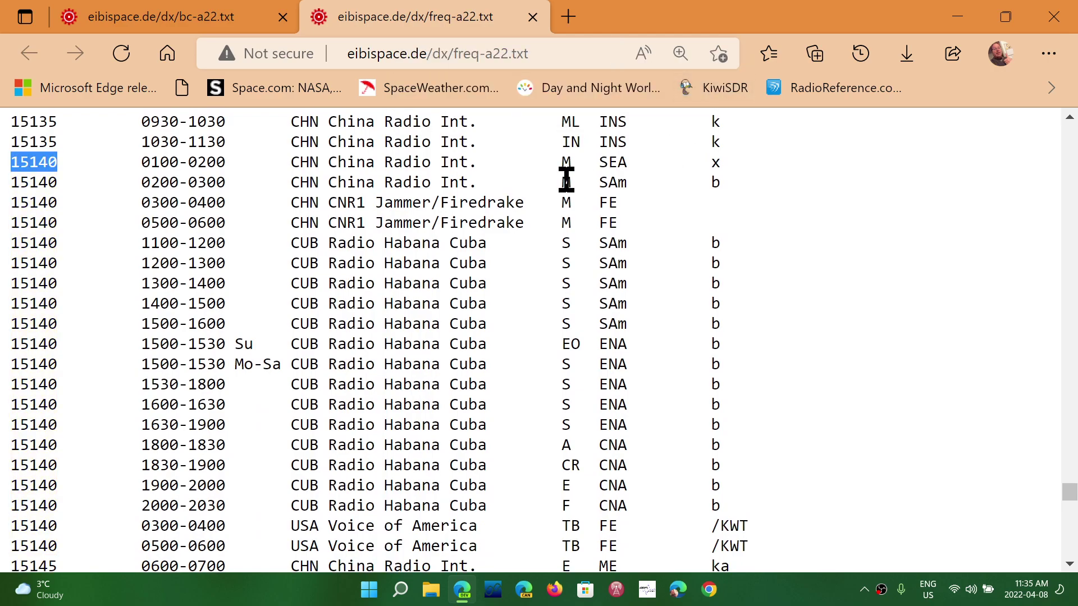
Select the 1530–1600 ROU Radio Romania Int. line (9810, 11900 kHz) in bc-a22.txt
click(192, 24)
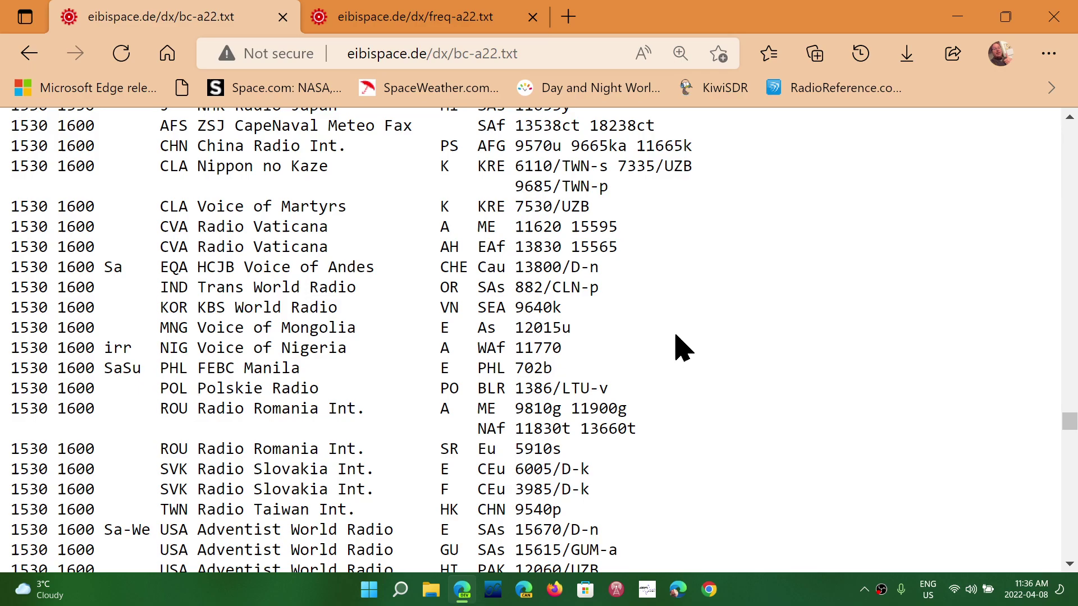
scroll(682, 349, down, 1)
scroll(683, 348, down, 1)
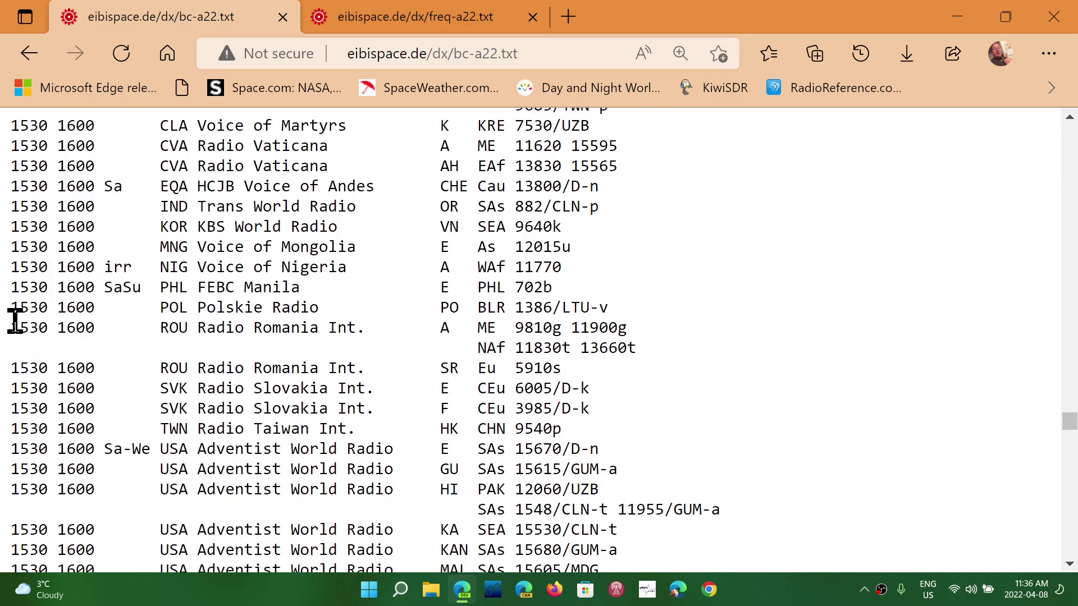
drag(11, 328, 680, 364)
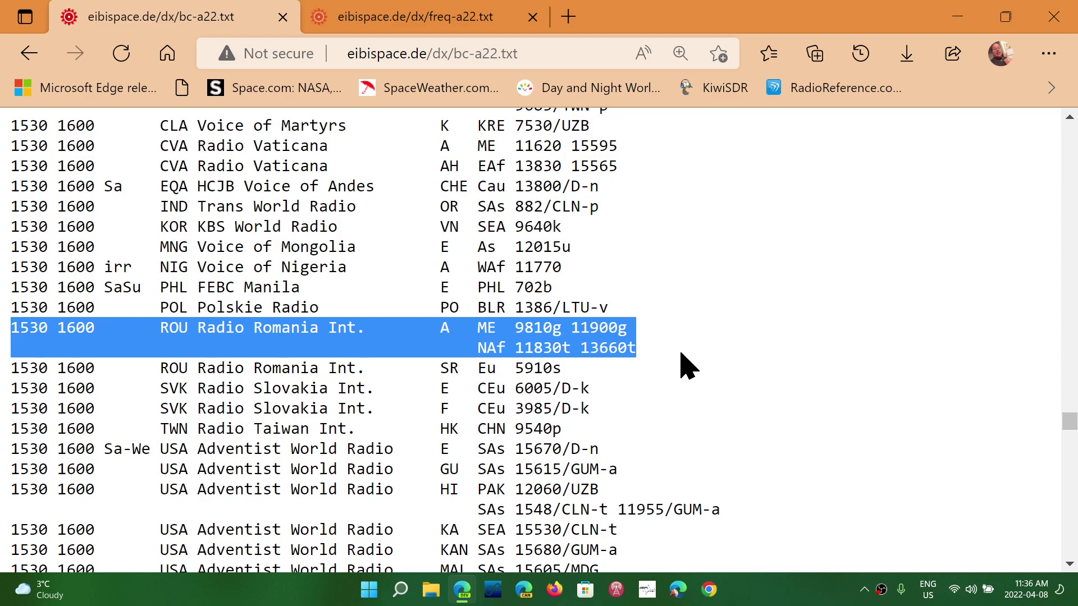
Deselect the Radio Romania line and go to the freq-a22.txt schedule
click(727, 378)
scroll(686, 381, down, 2)
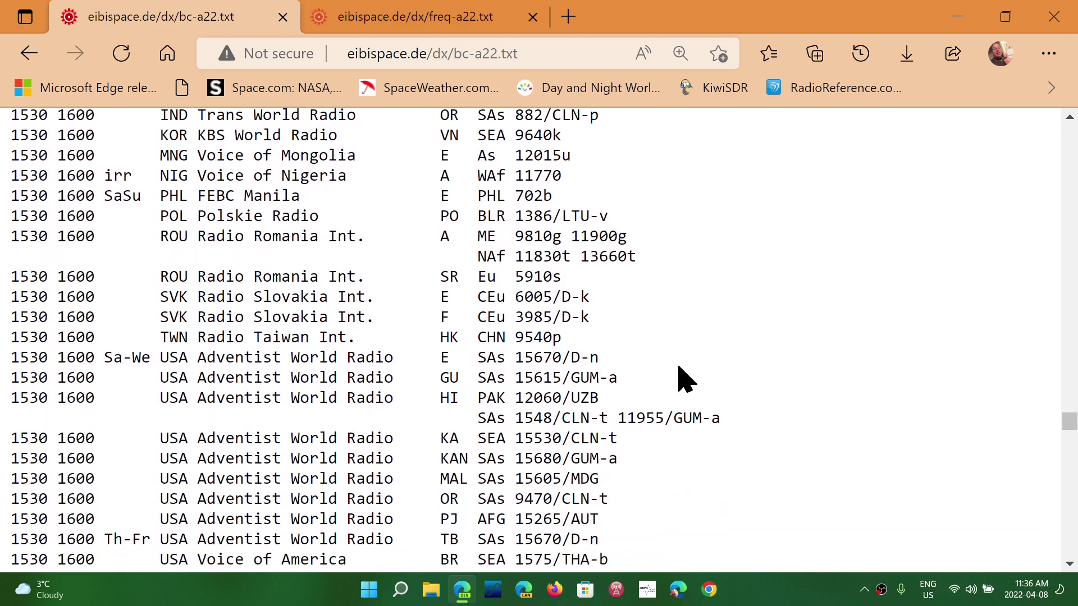
scroll(687, 381, down, 1)
scroll(686, 380, down, 2)
scroll(686, 381, down, 1)
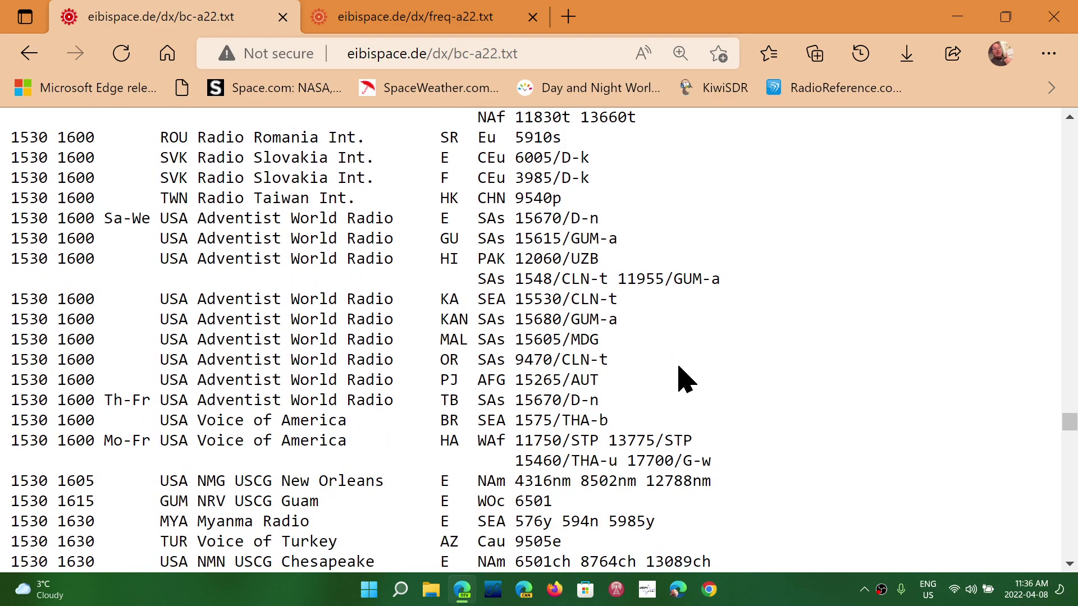
scroll(686, 380, down, 2)
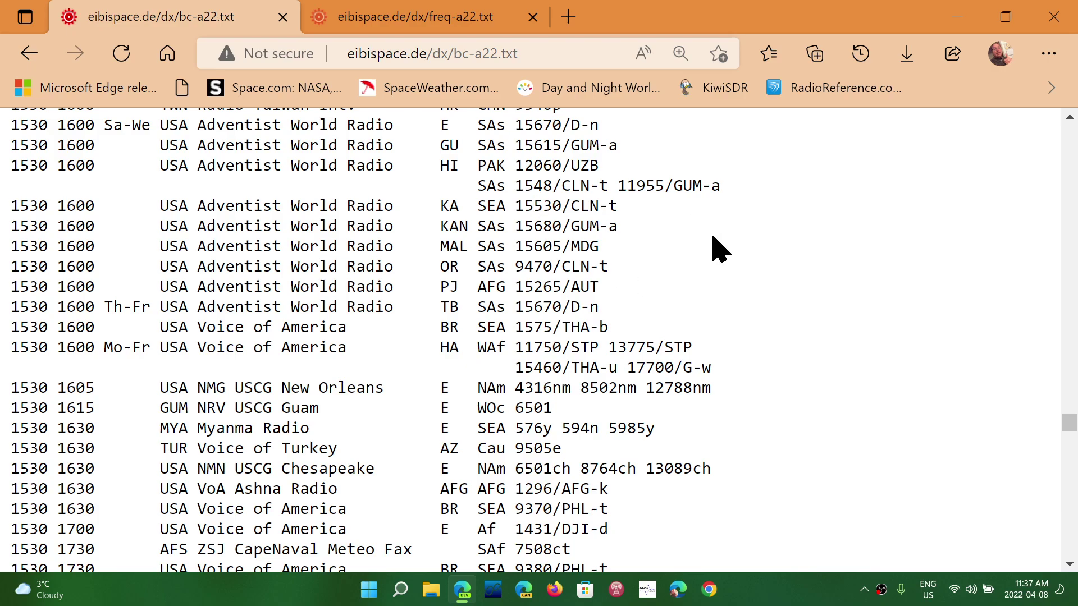
scroll(769, 328, down, 3)
scroll(769, 328, down, 2)
scroll(769, 327, down, 2)
scroll(769, 327, up, 4)
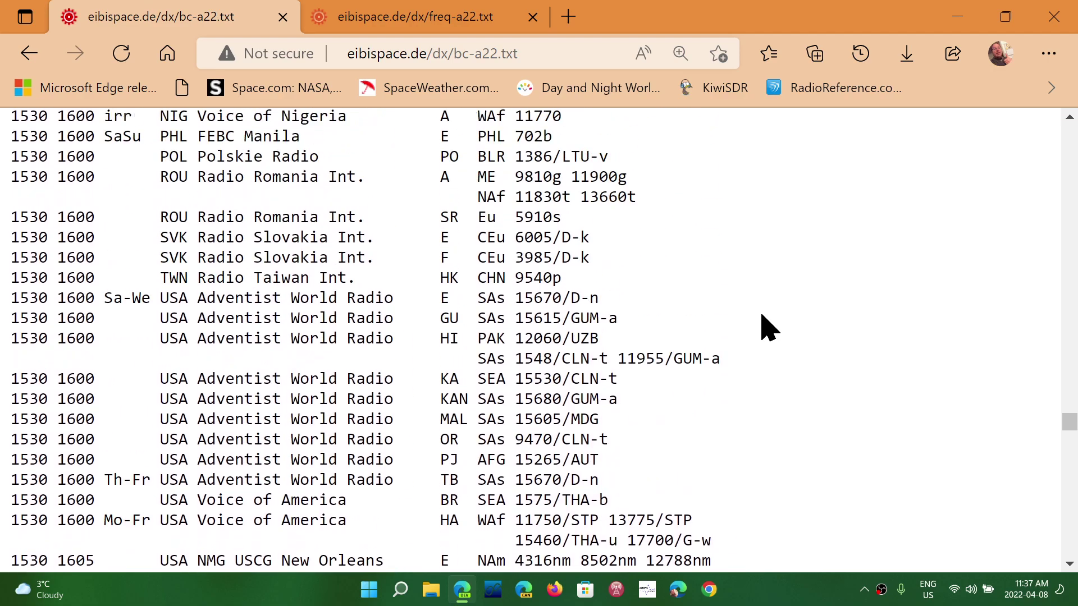
scroll(769, 327, up, 4)
scroll(769, 327, up, 4)
scroll(769, 328, up, 3)
scroll(769, 328, up, 4)
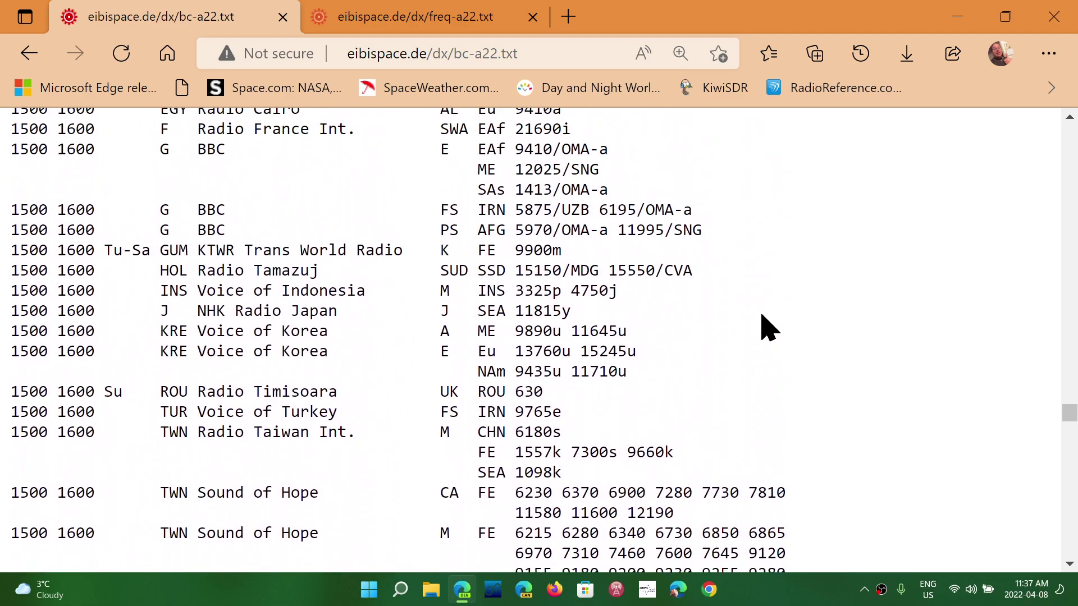
scroll(770, 327, up, 4)
scroll(769, 328, up, 4)
click(440, 26)
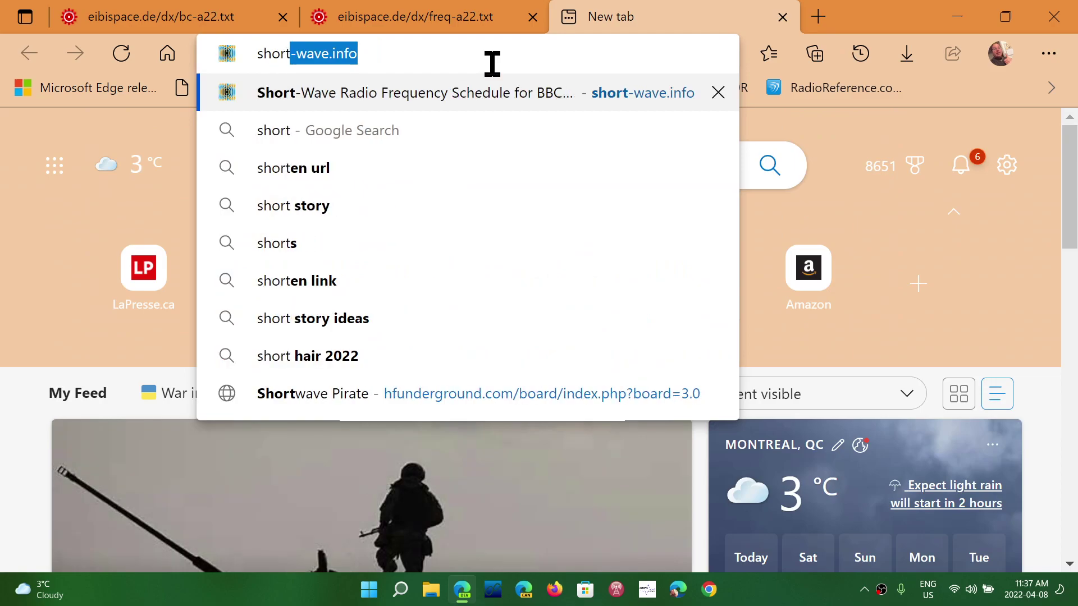
Load the short-wave.info home page in a new tab
key(Return)
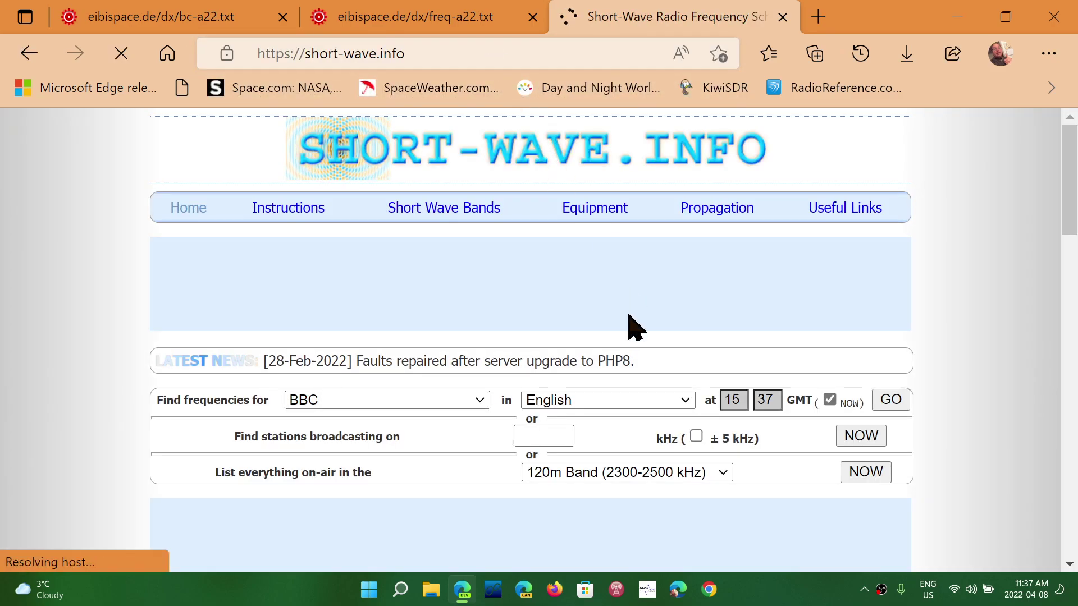
scroll(990, 352, down, 3)
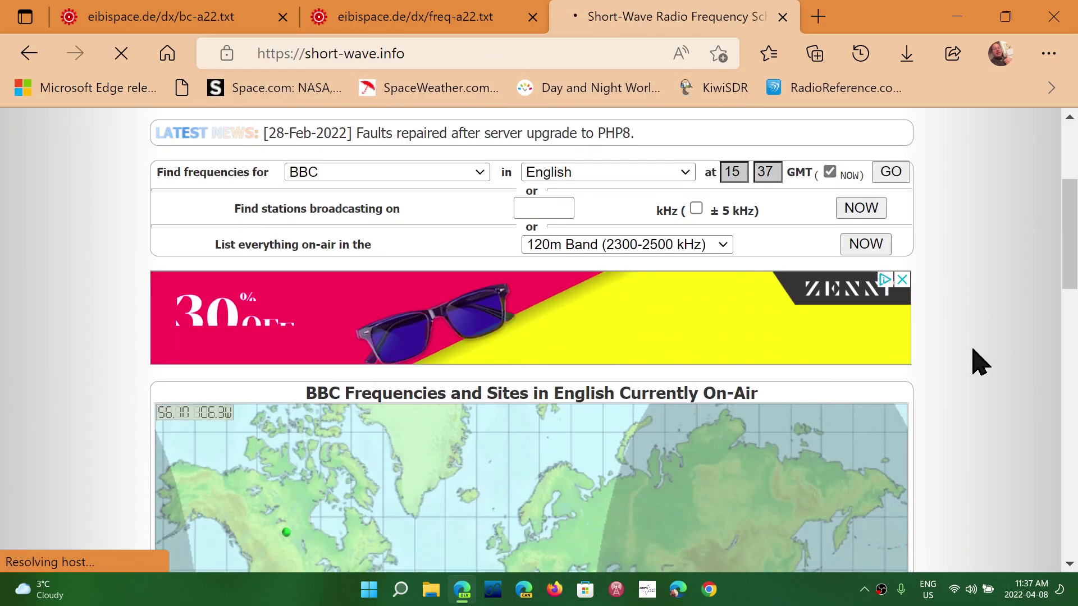
scroll(980, 363, down, 3)
scroll(979, 363, down, 4)
scroll(979, 362, down, 1)
scroll(979, 363, up, 4)
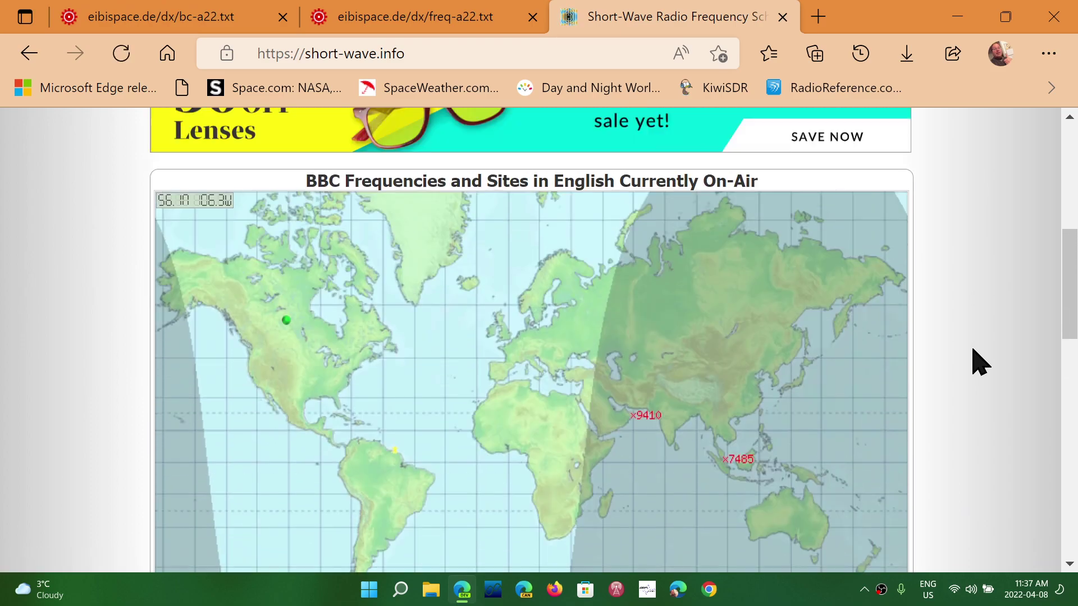
scroll(980, 362, up, 4)
scroll(977, 361, up, 2)
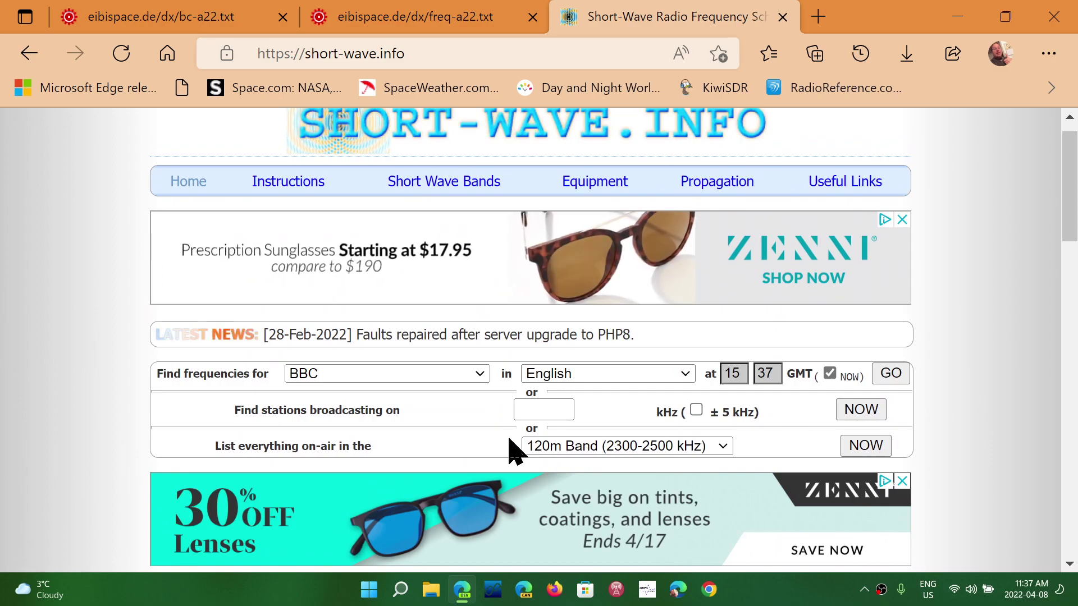
Look up stations broadcasting now on 15770 kHz, listing WRMI Okeechobee
click(529, 409)
text(1)
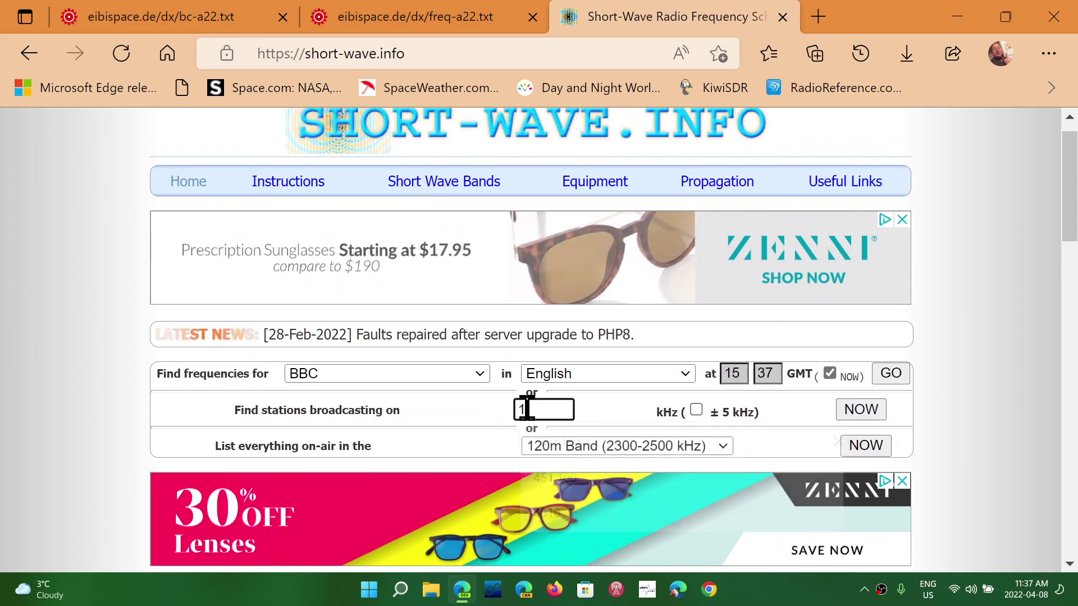
text(5770)
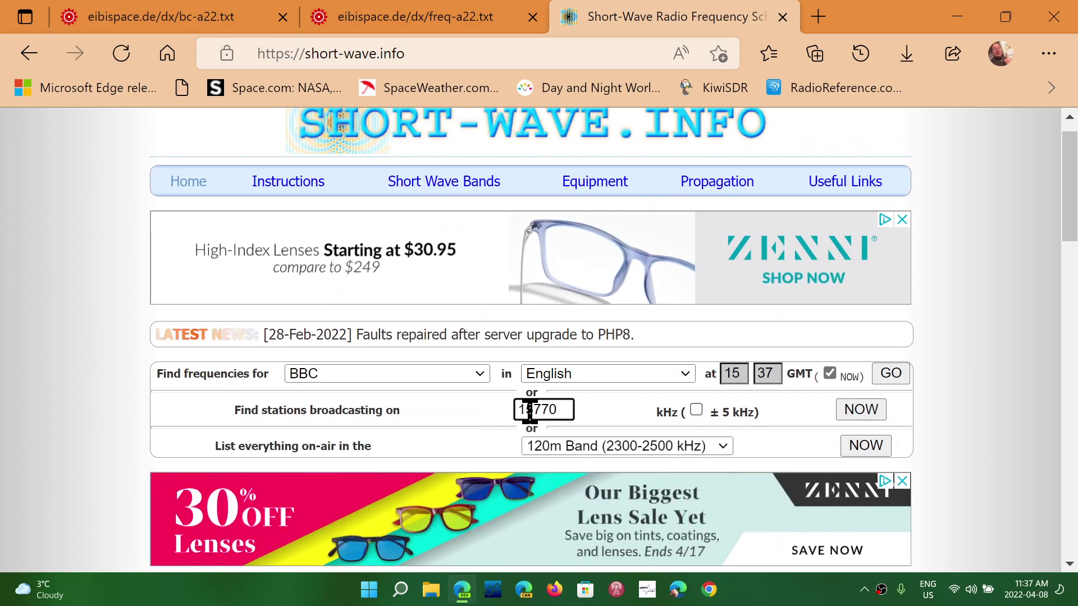
click(861, 409)
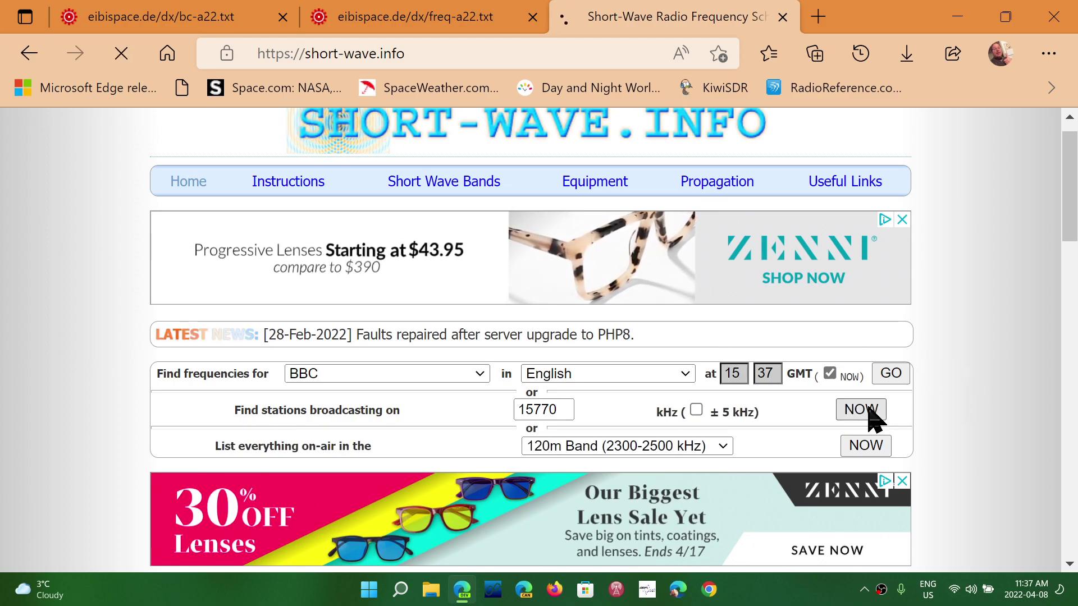
scroll(938, 432, down, 3)
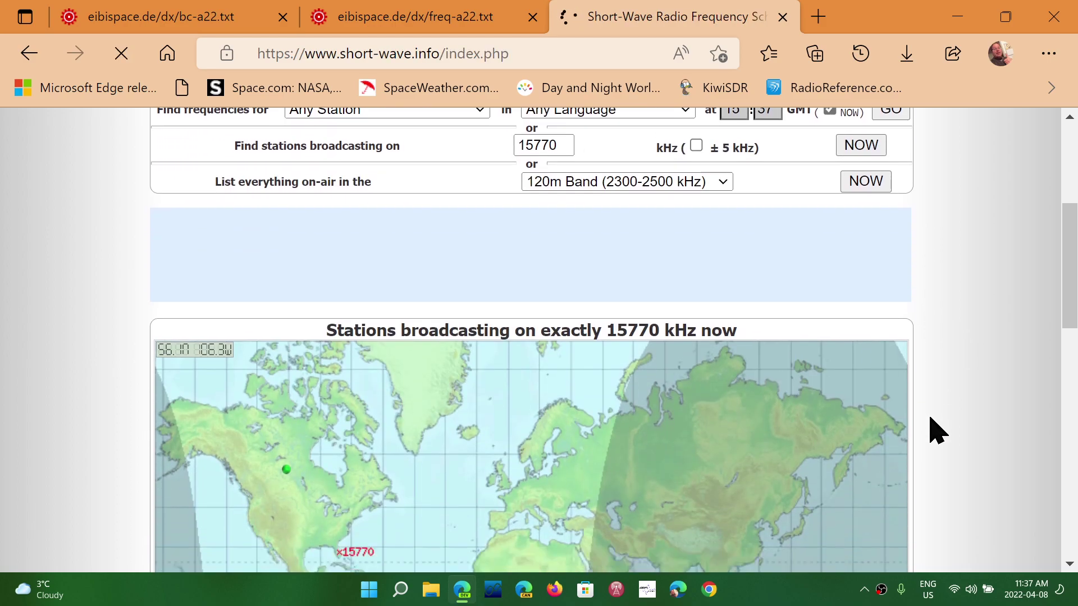
scroll(937, 432, down, 3)
scroll(937, 432, down, 3)
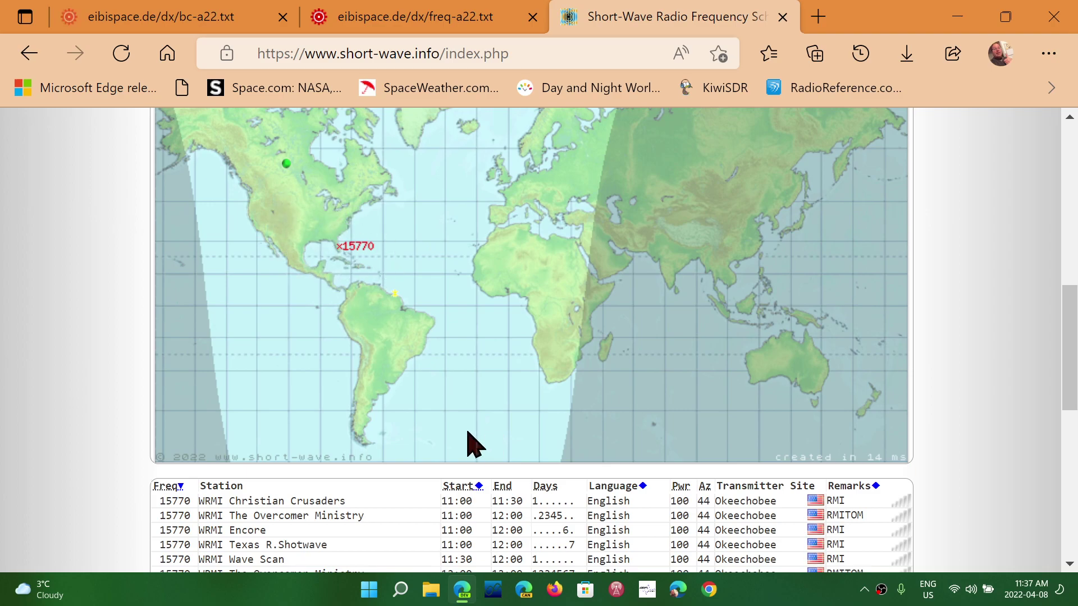
scroll(572, 481, down, 2)
scroll(571, 481, down, 2)
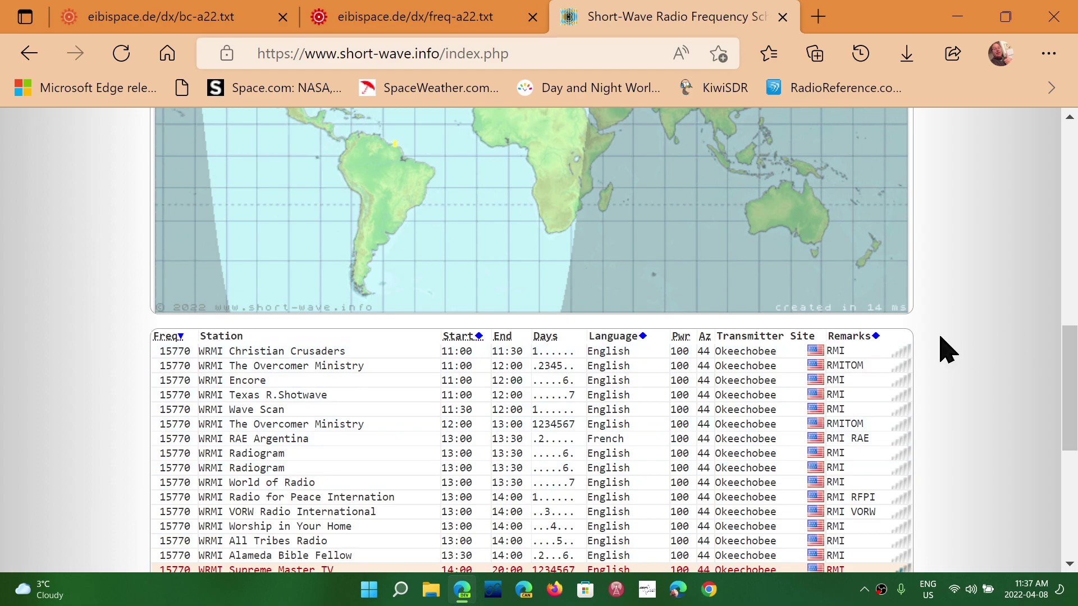
scroll(947, 350, down, 1)
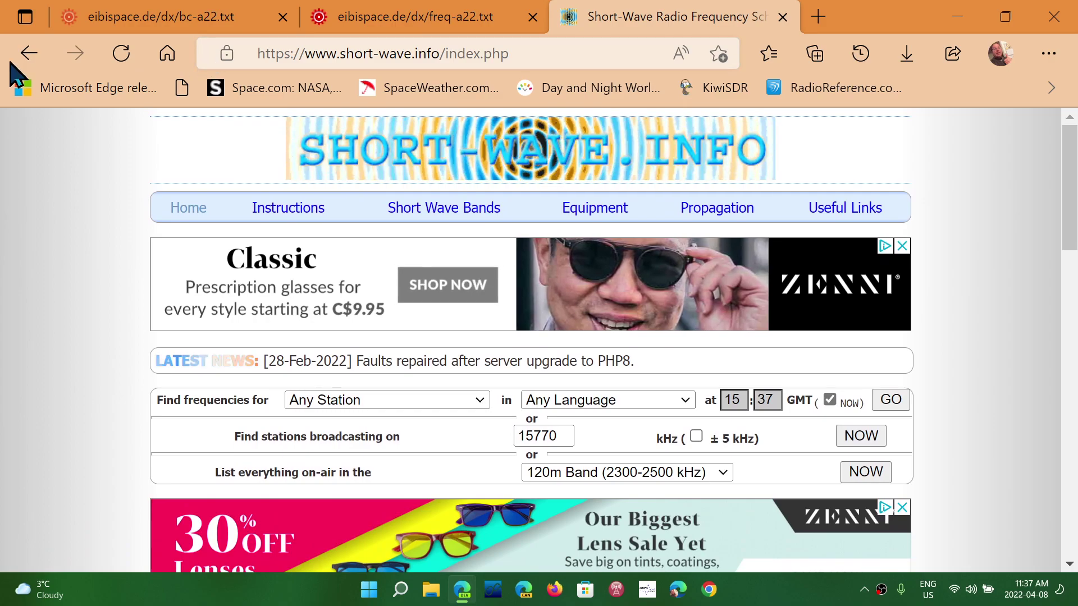
Go back to the BBC English map and table listing Kranji, Woofferton and Al Seela
click(30, 59)
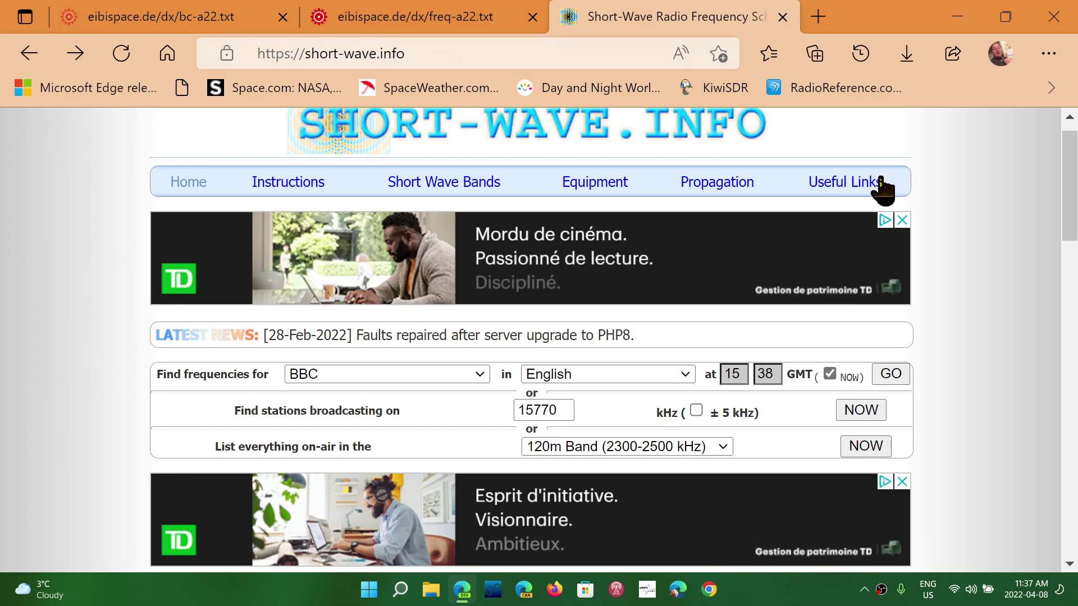
scroll(1012, 435, down, 1)
scroll(1012, 435, down, 5)
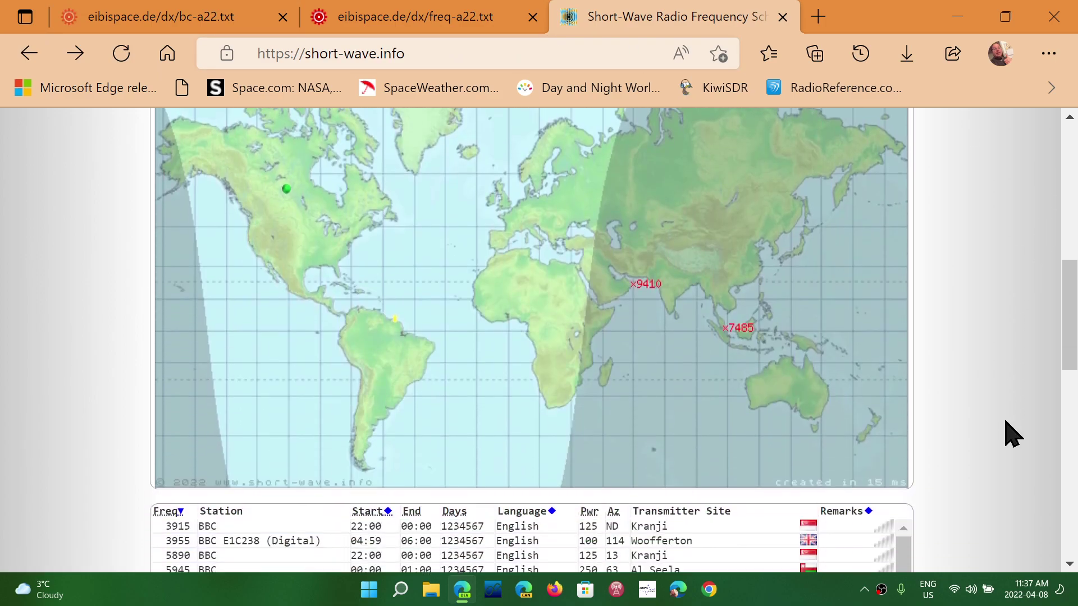
scroll(1013, 435, down, 1)
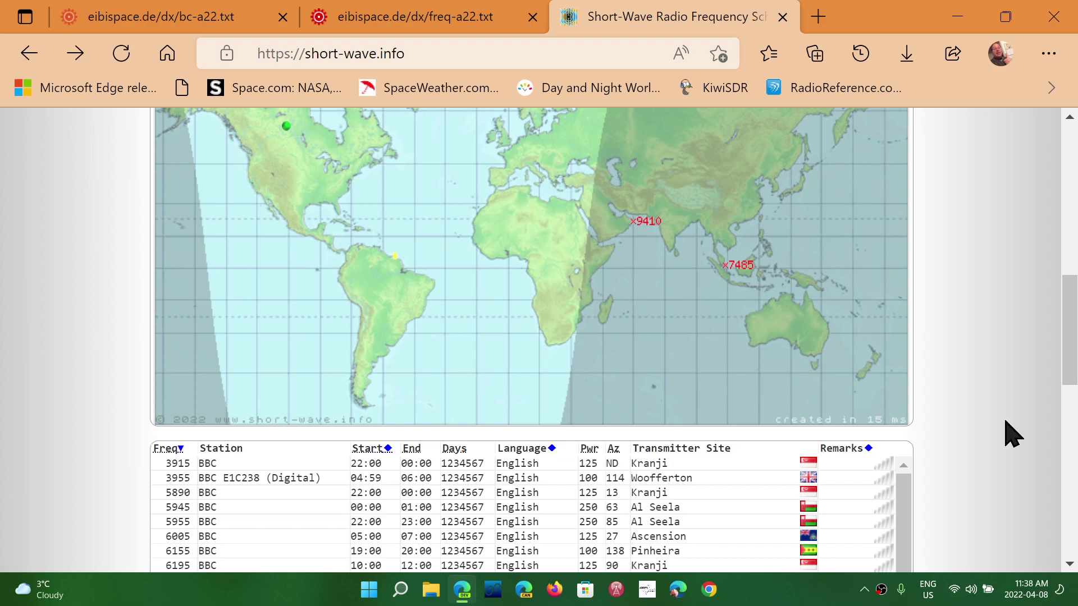